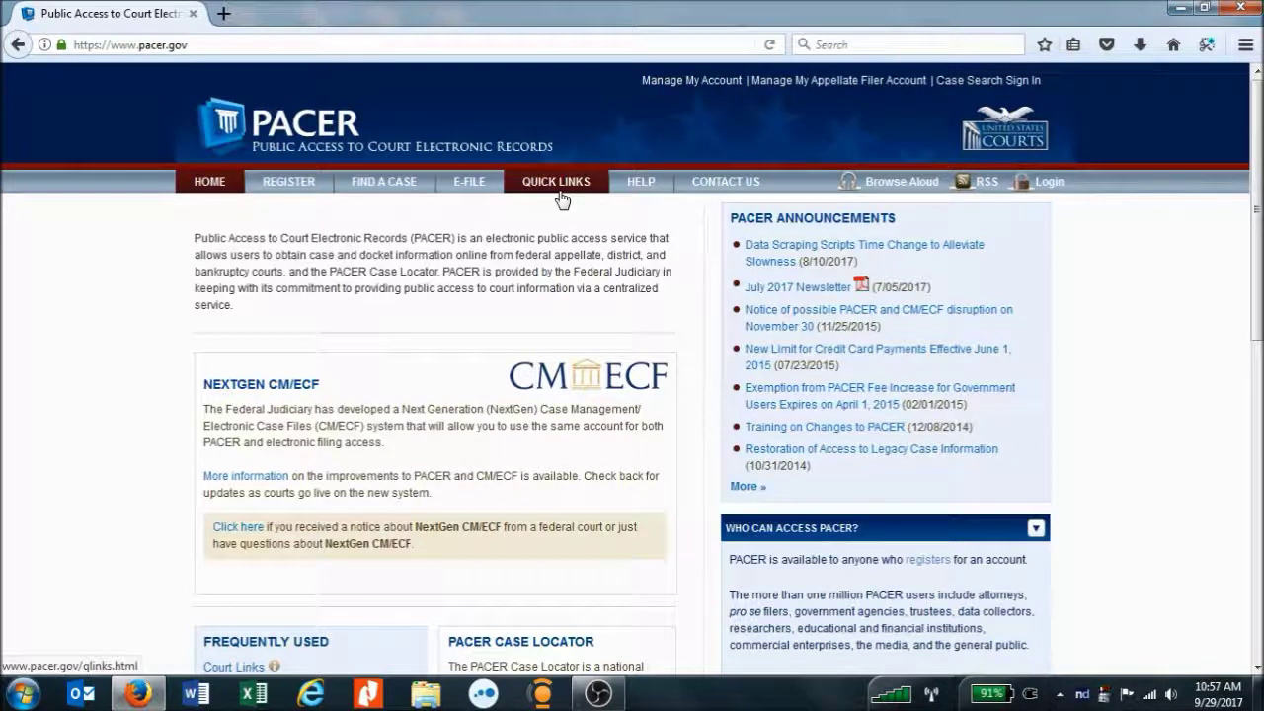
# Go to PACER's Quick Links page from the top navigation bar
pyautogui.click(559, 192)
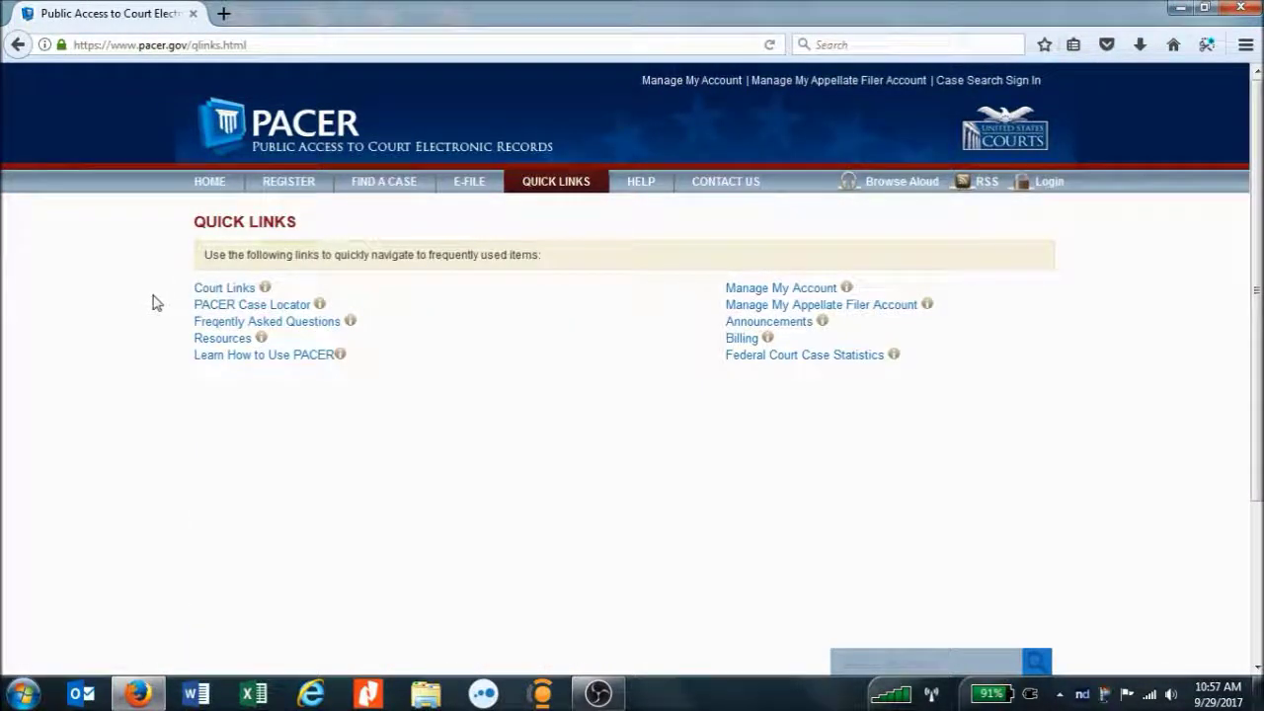
# Open Court Links to list the individual court sites
pyautogui.click(211, 288)
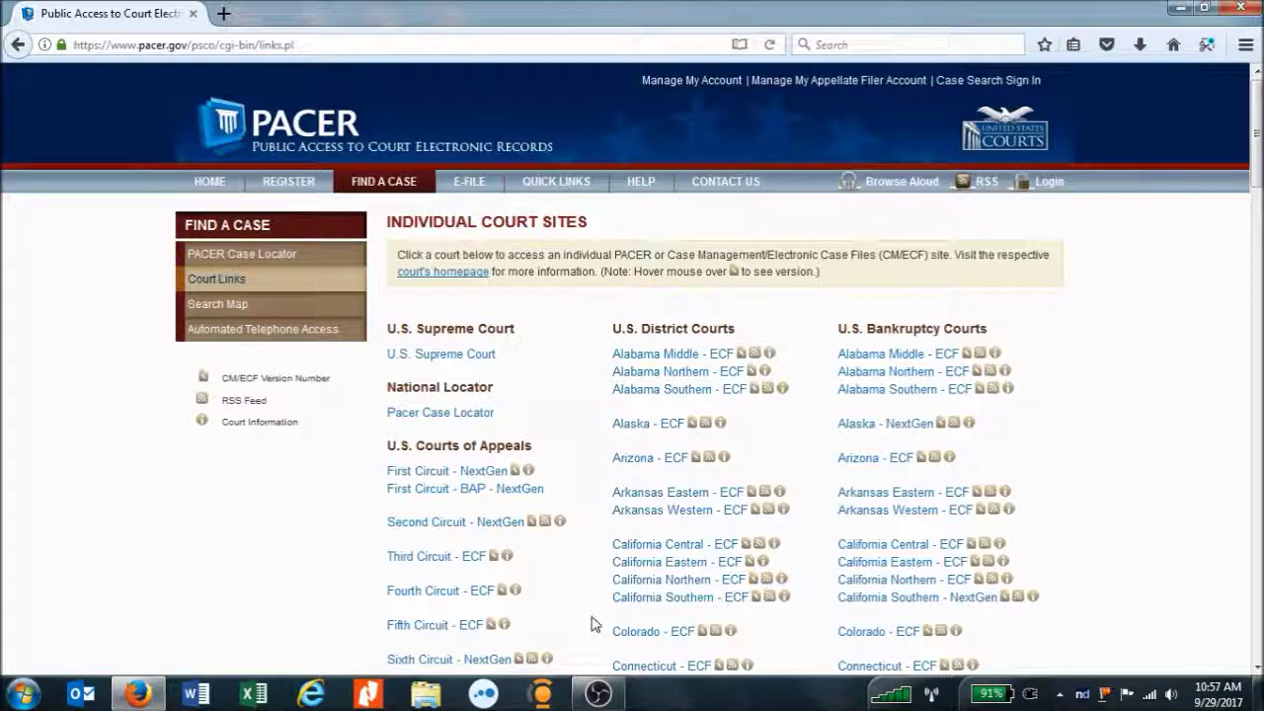
# Go to the California Central - ECF court site and bring up its Query search form
pyautogui.click(622, 546)
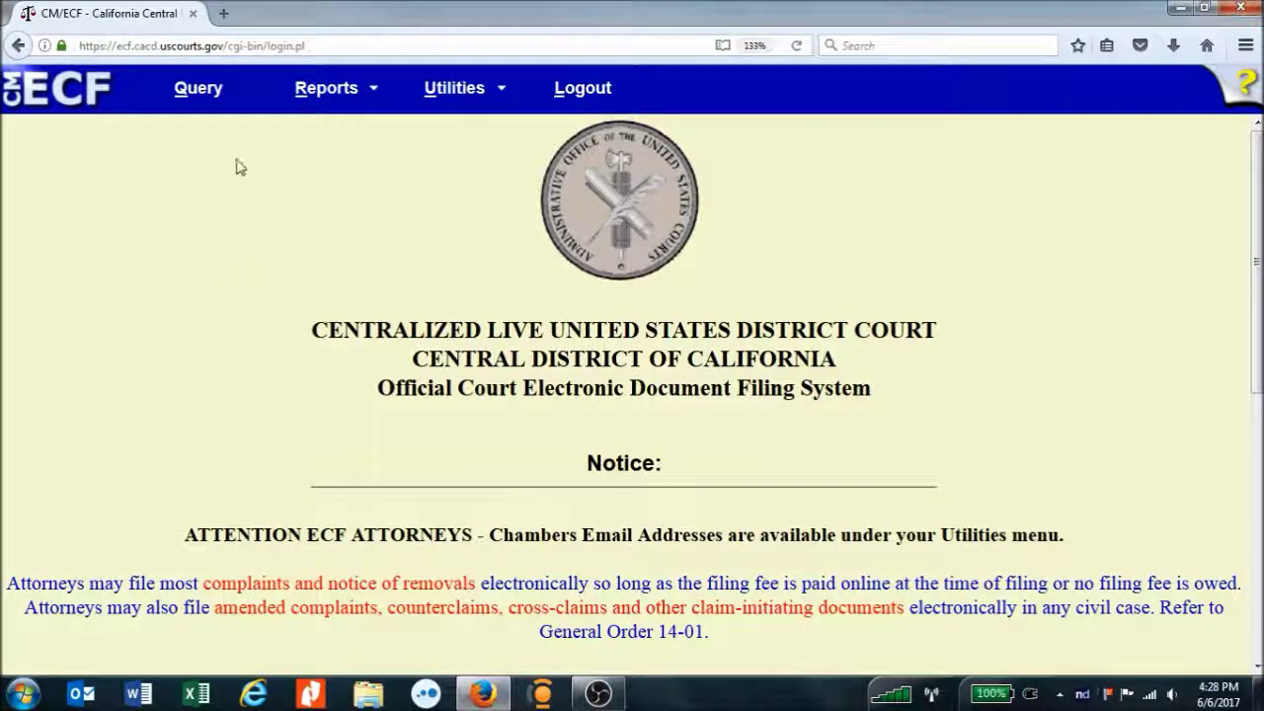
pyautogui.click(199, 89)
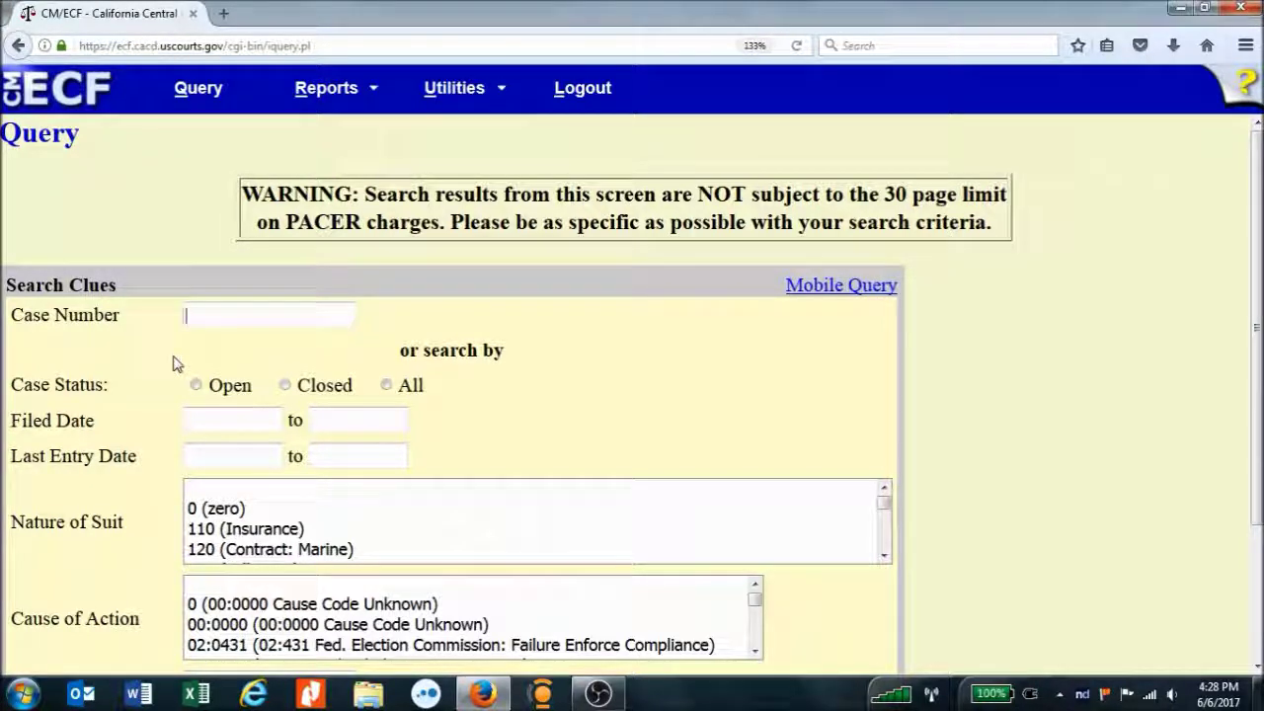
pyautogui.write('14')
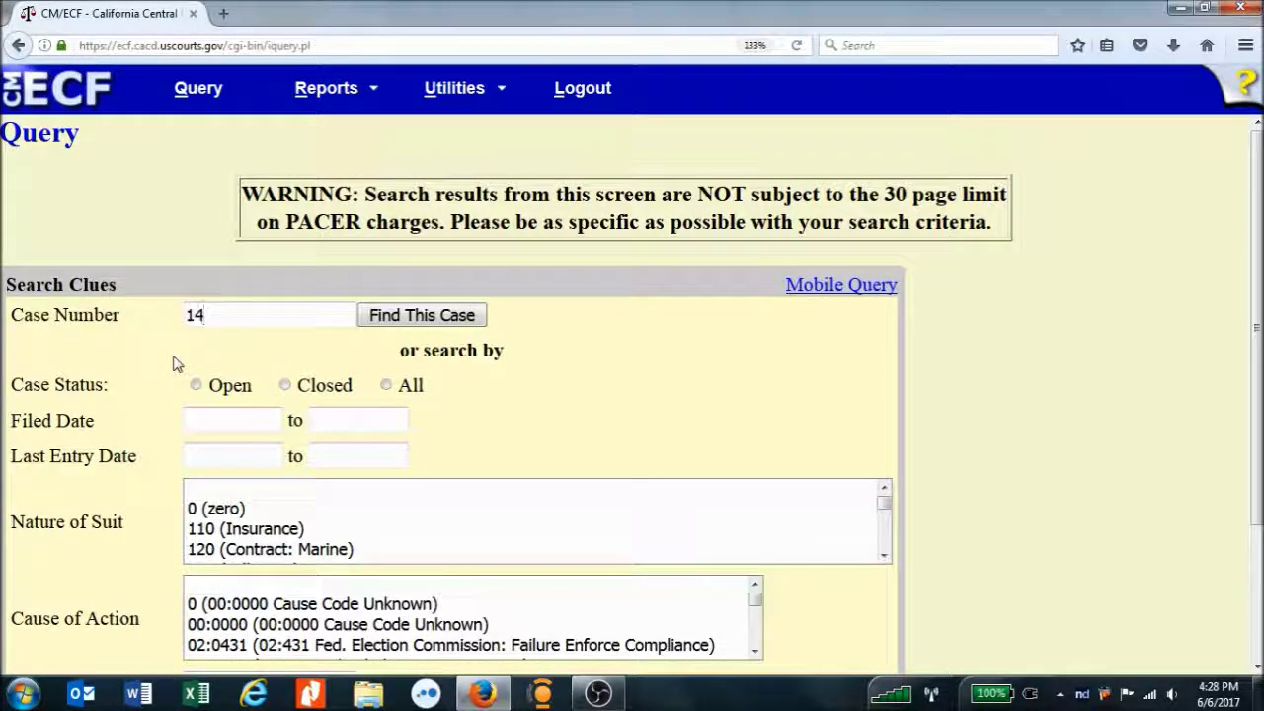
pyautogui.write('00001')
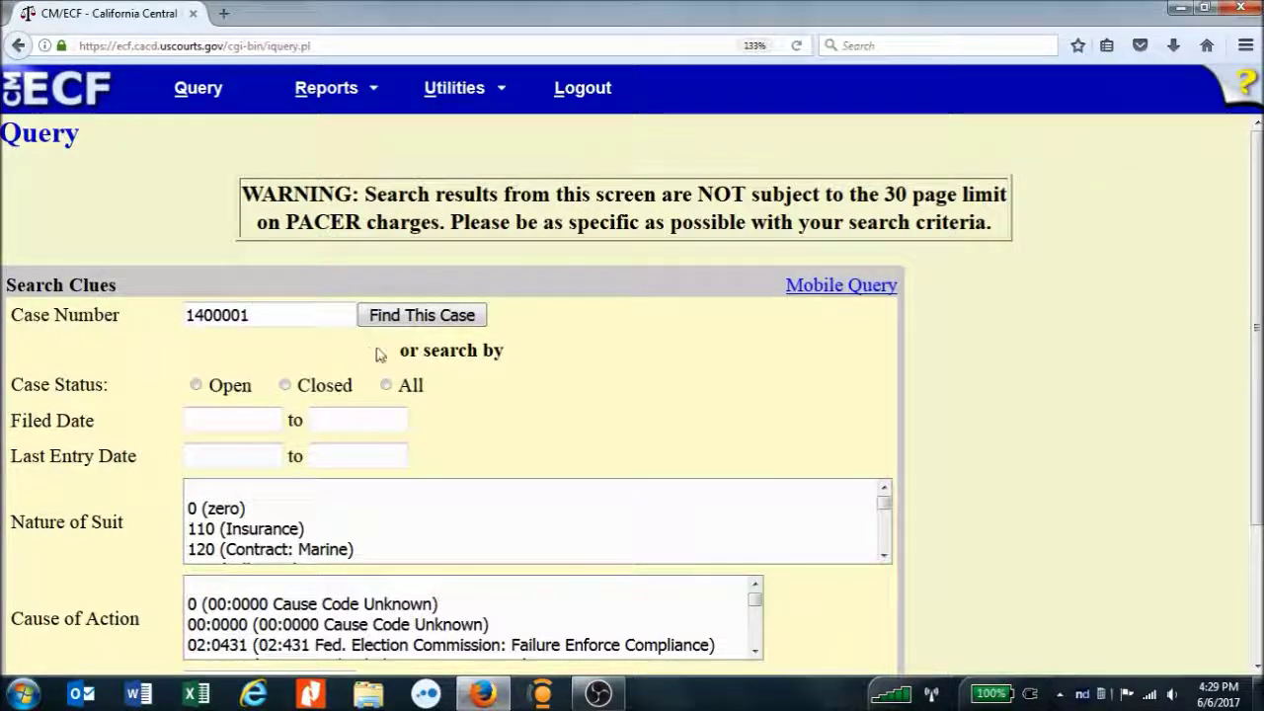
pyautogui.click(428, 320)
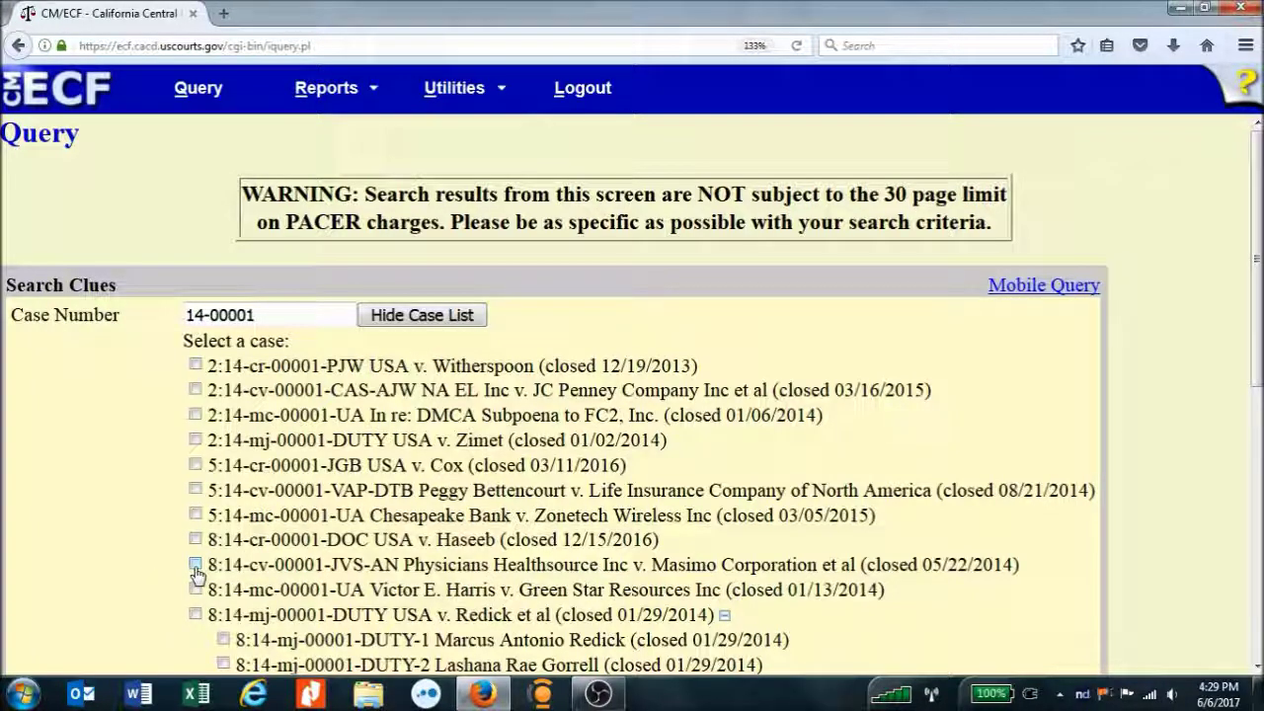
pyautogui.scroll(-5, 195, 571)
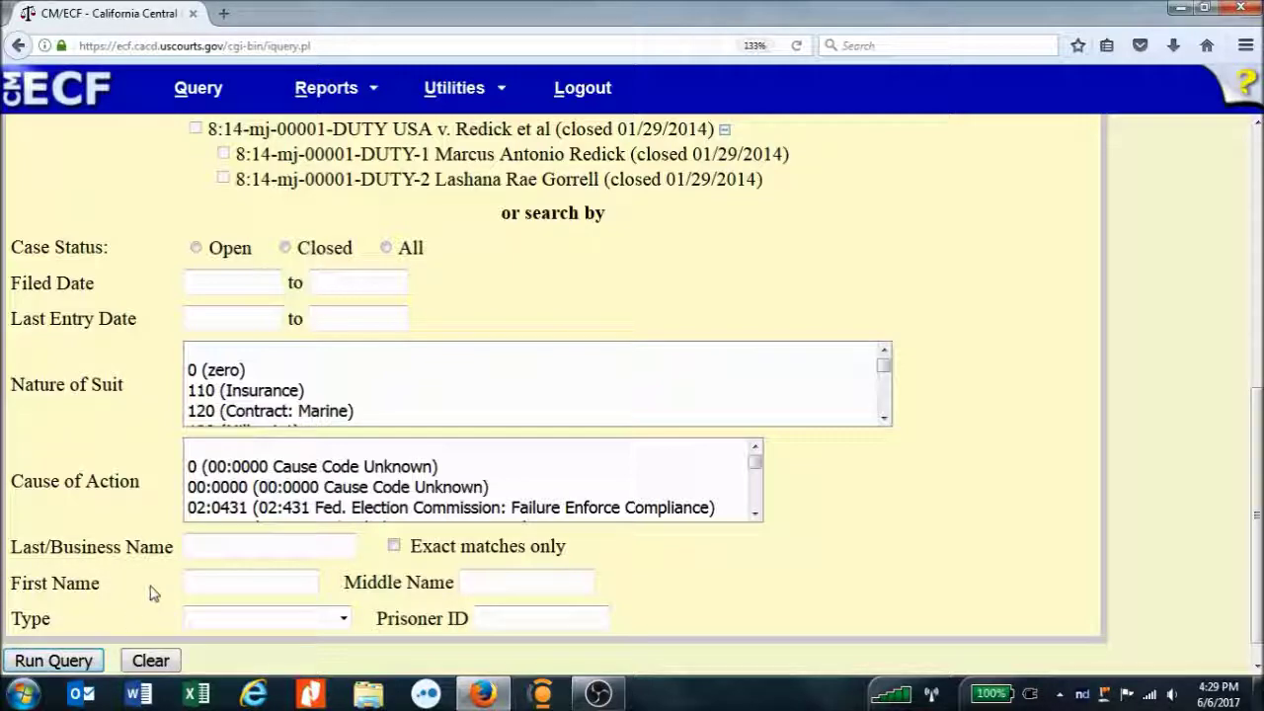
# Select case 8:14-cv-00001-JVS-AN, Physicians Healthsource Inc v. Masimo Corporation, and run the query
pyautogui.scroll(5, 150, 593)
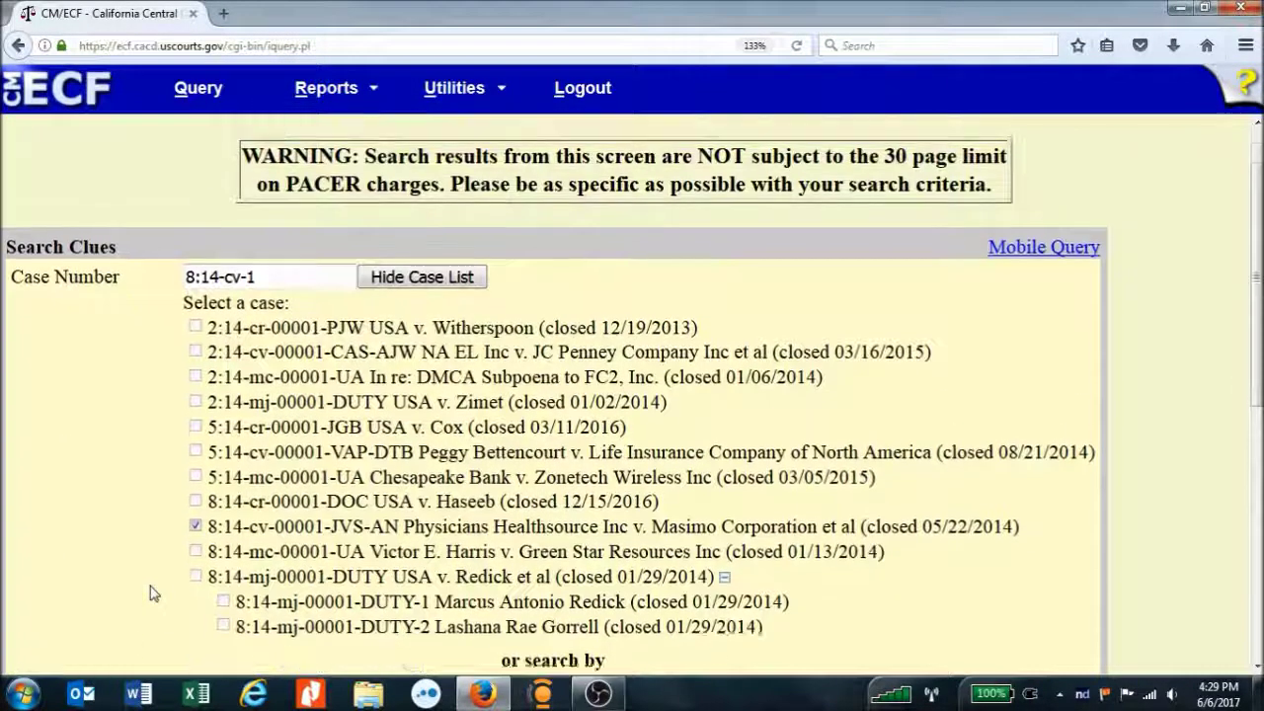
pyautogui.scroll(1, 150, 593)
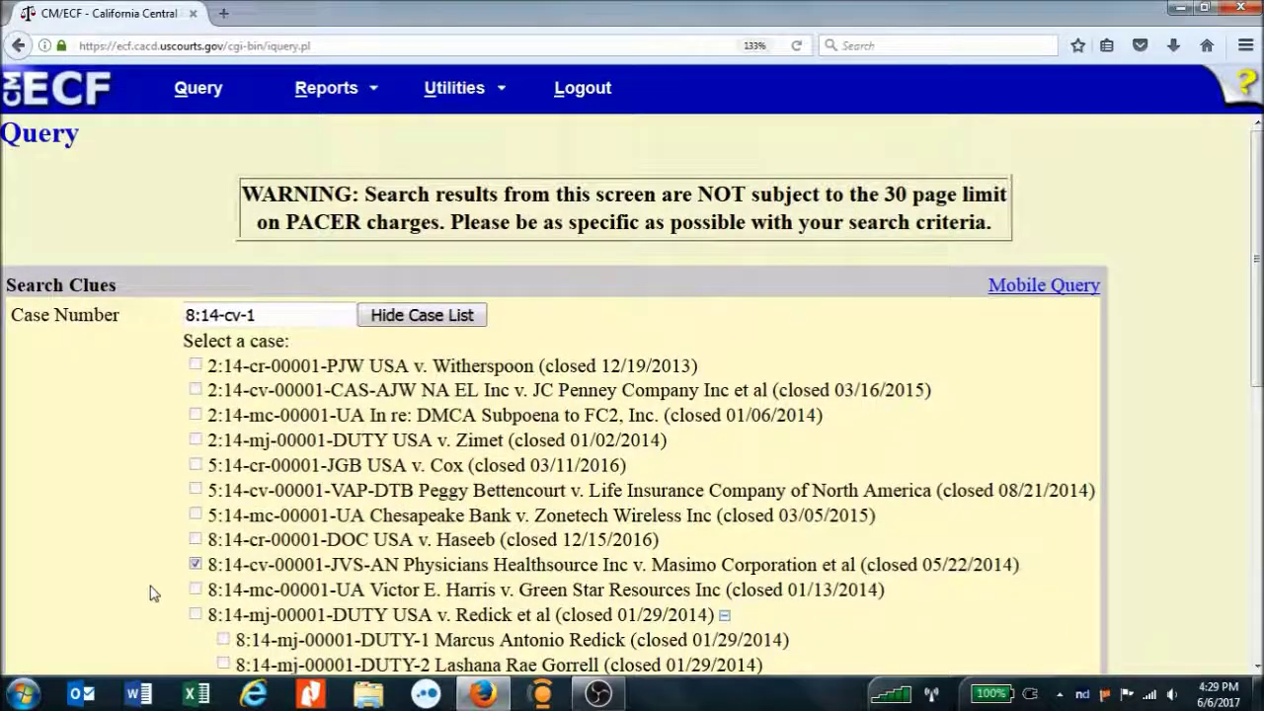
pyautogui.scroll(-2, 150, 592)
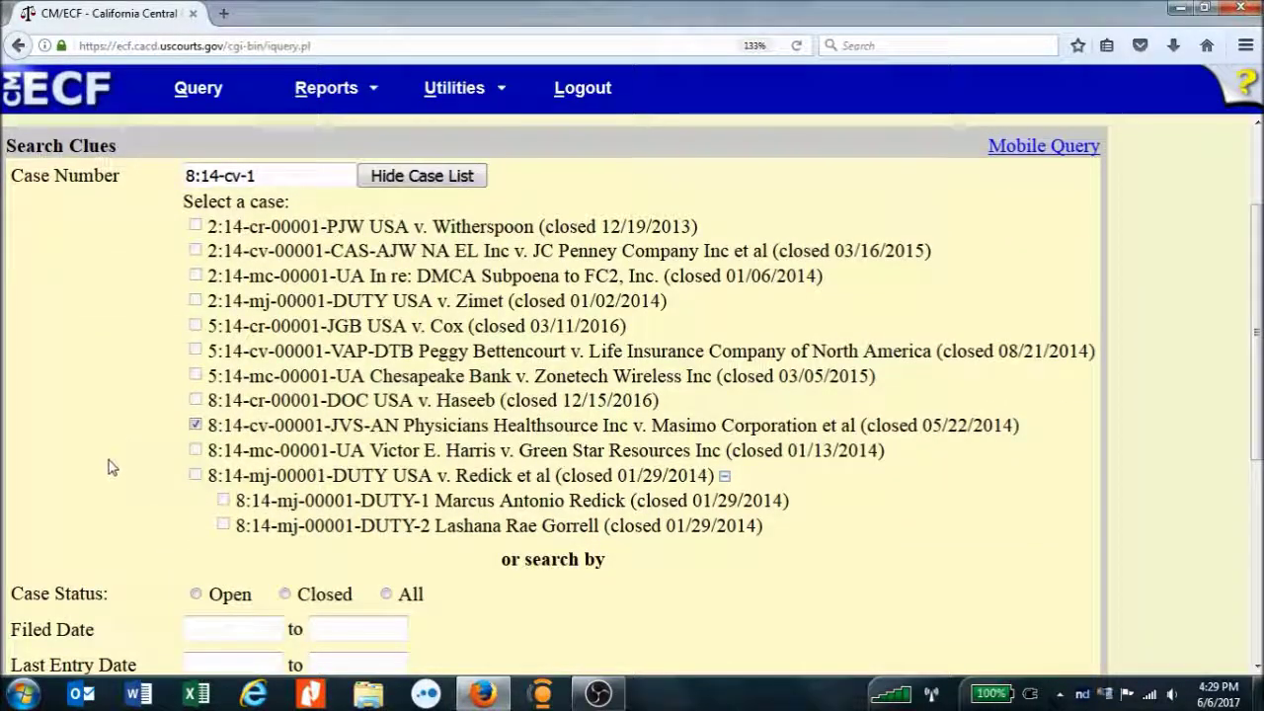
pyautogui.scroll(-5, 108, 460)
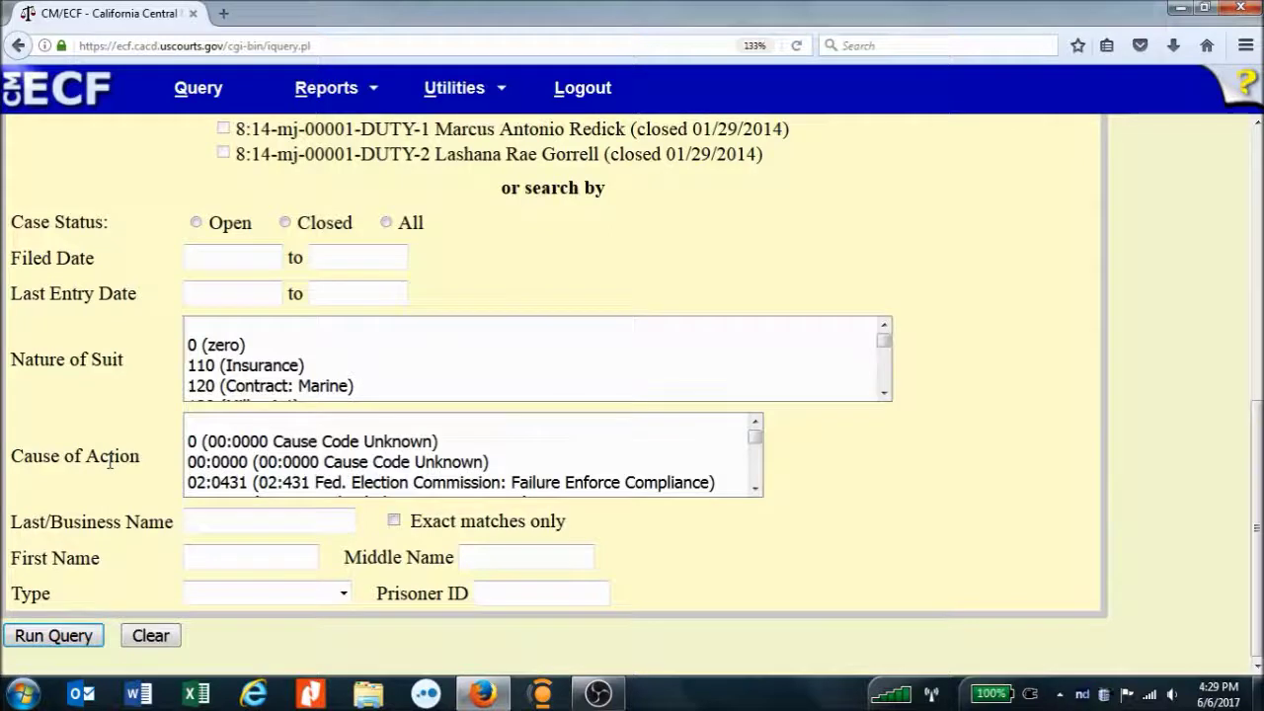
pyautogui.click(82, 636)
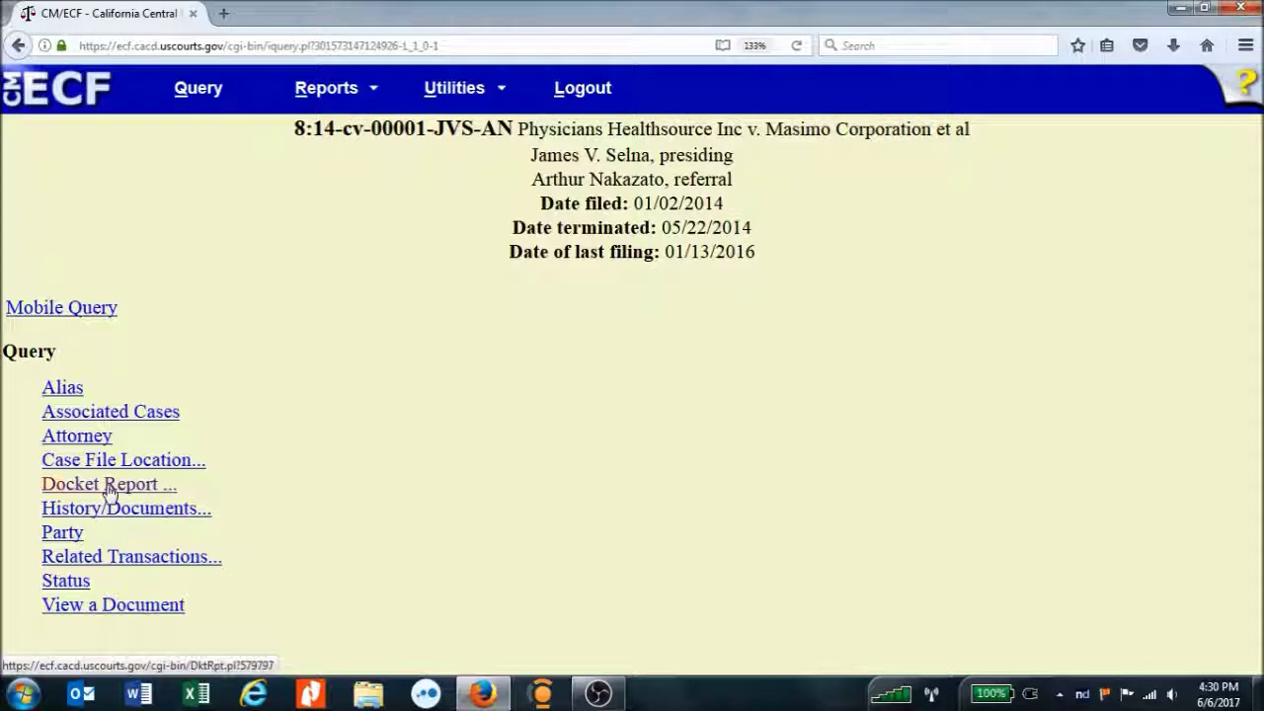
# Generate the Docket Report for case 8:14-cv-00001-JVS-AN using the default Docket Sheet options
pyautogui.click(76, 485)
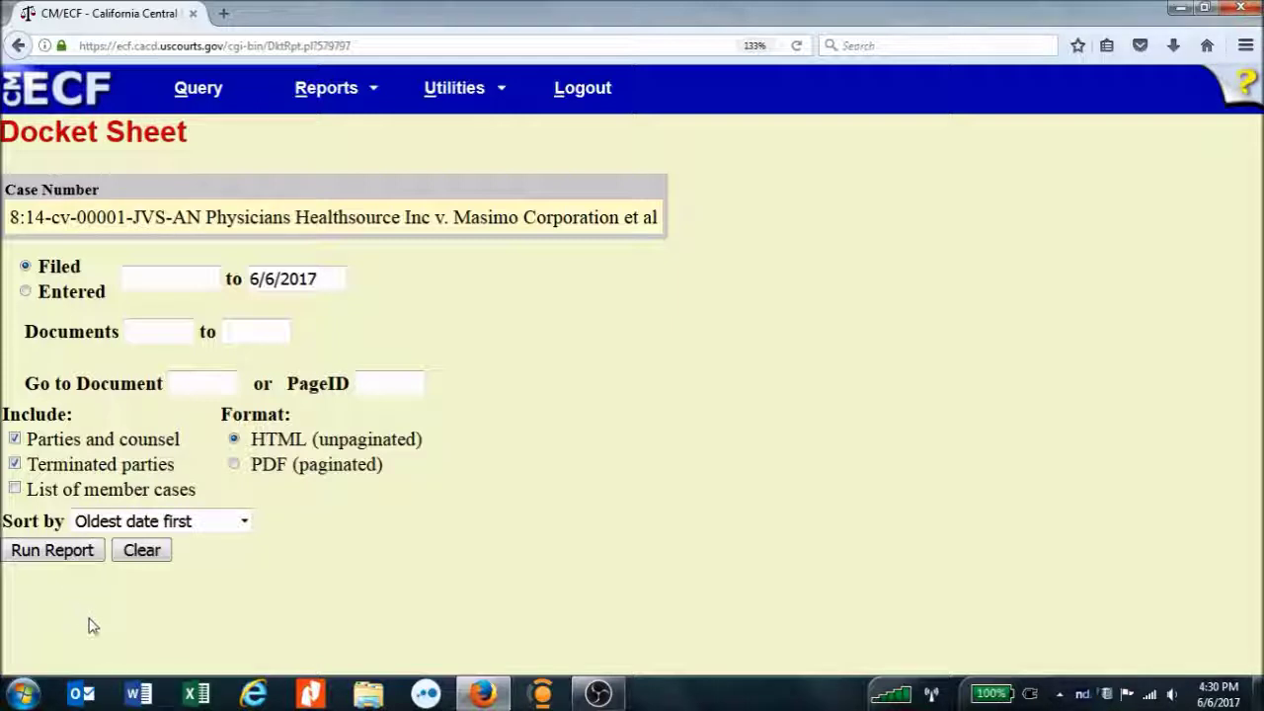
pyautogui.click(52, 551)
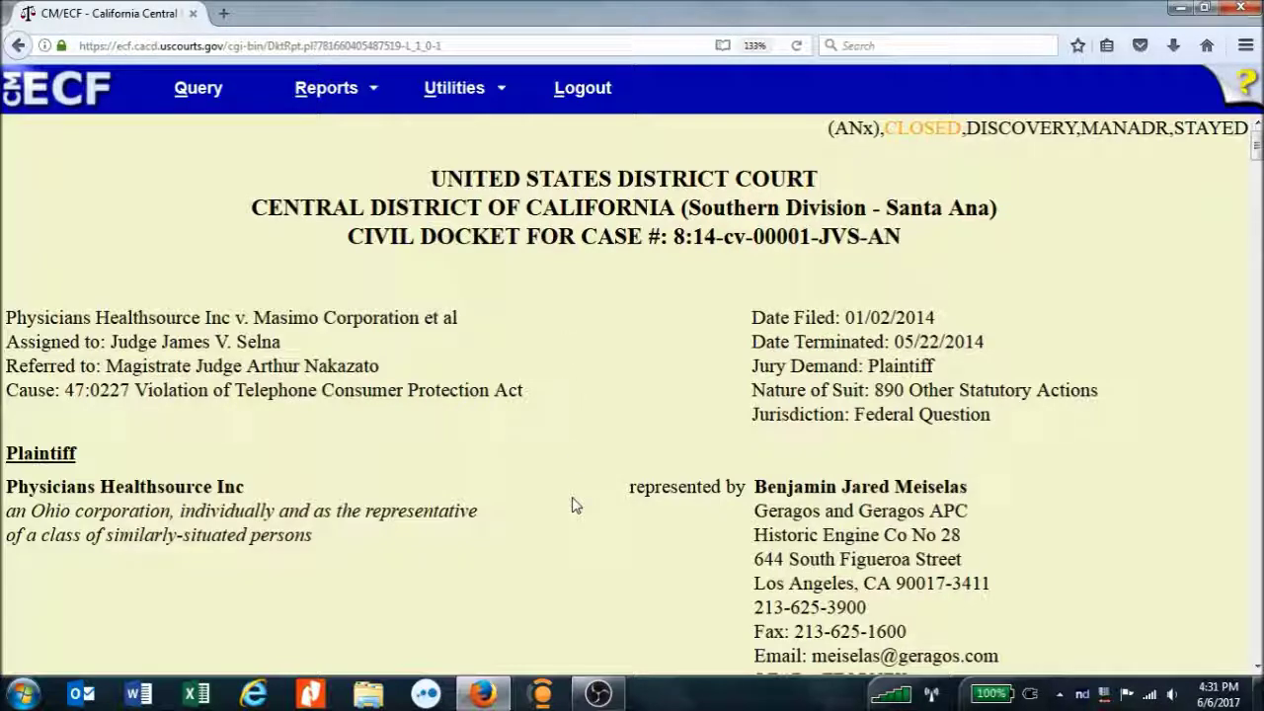
# Scroll down to the docket entries table and bring up the link menu for document 2
pyautogui.scroll(-4, 575, 506)
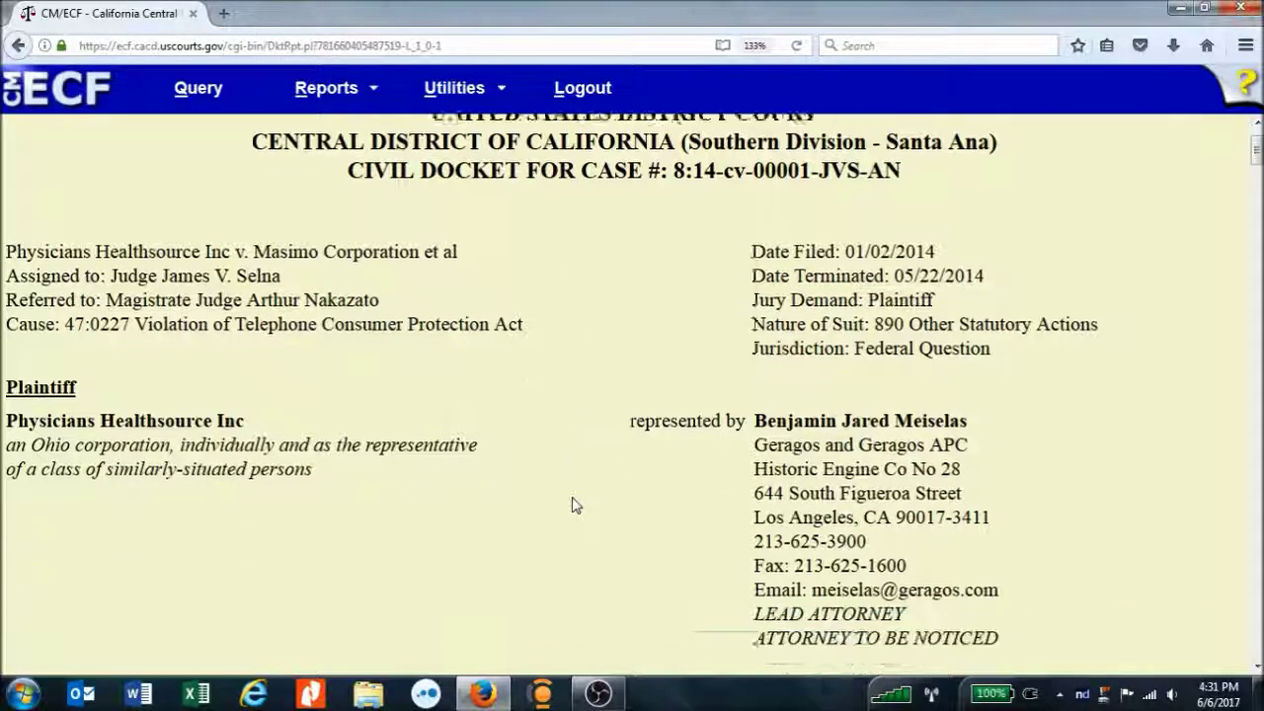
pyautogui.scroll(-1, 576, 506)
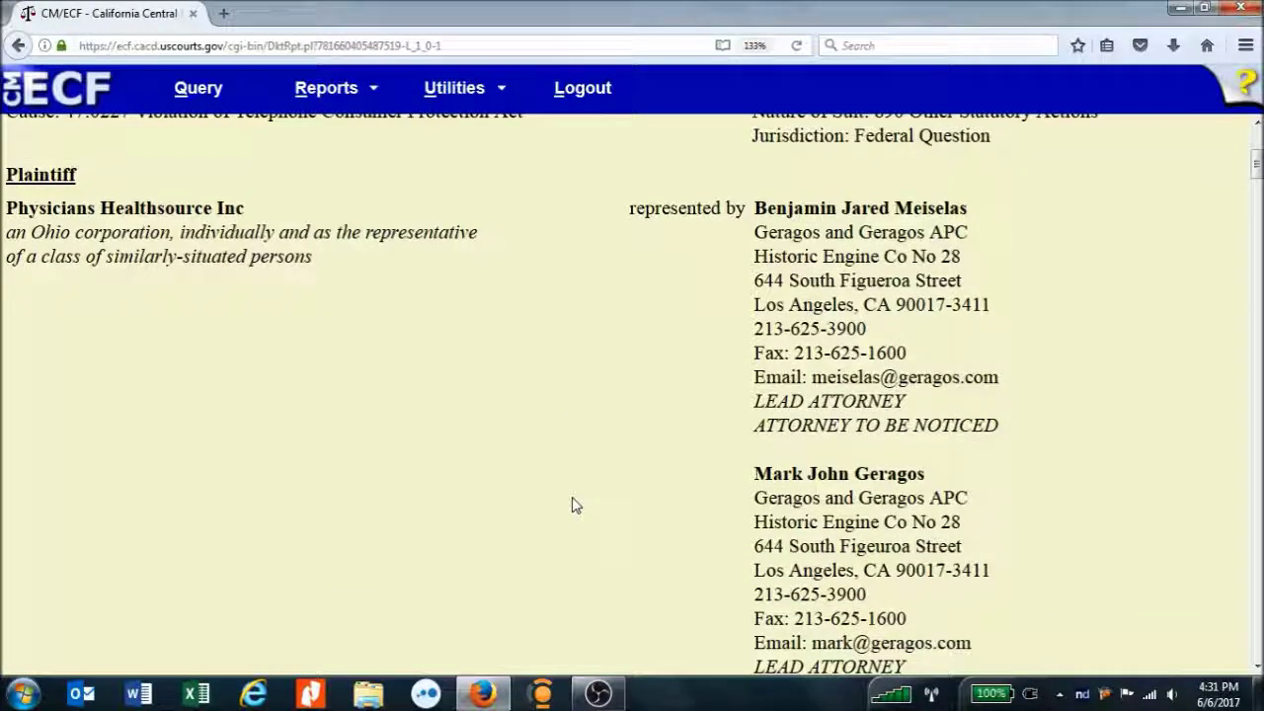
pyautogui.scroll(-10, 576, 505)
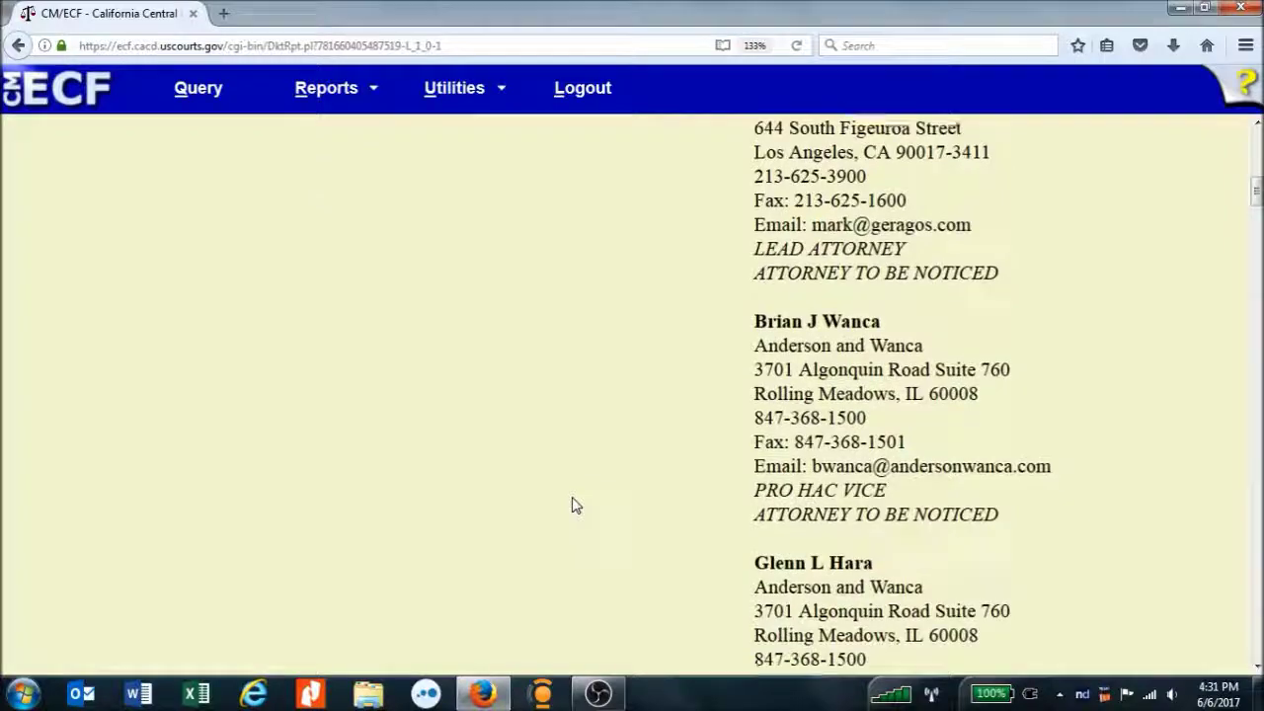
pyautogui.scroll(-20, 575, 505)
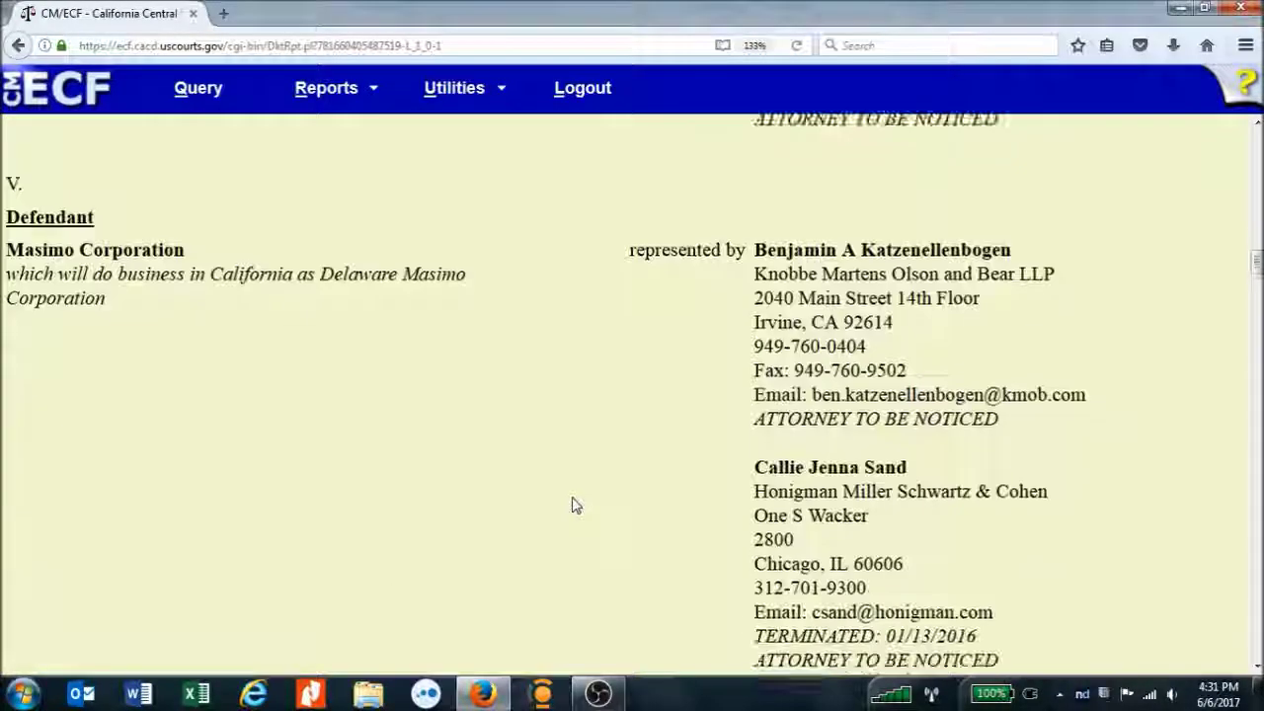
pyautogui.scroll(-20, 575, 506)
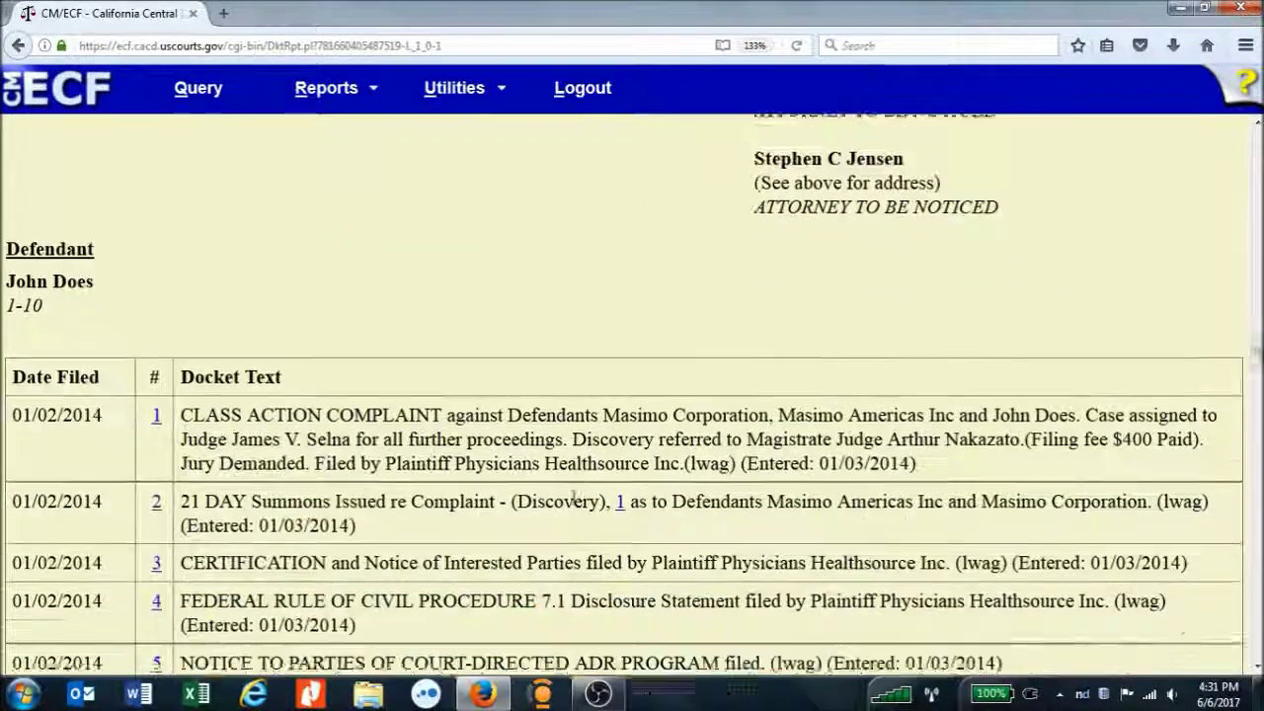
pyautogui.scroll(-3, 576, 499)
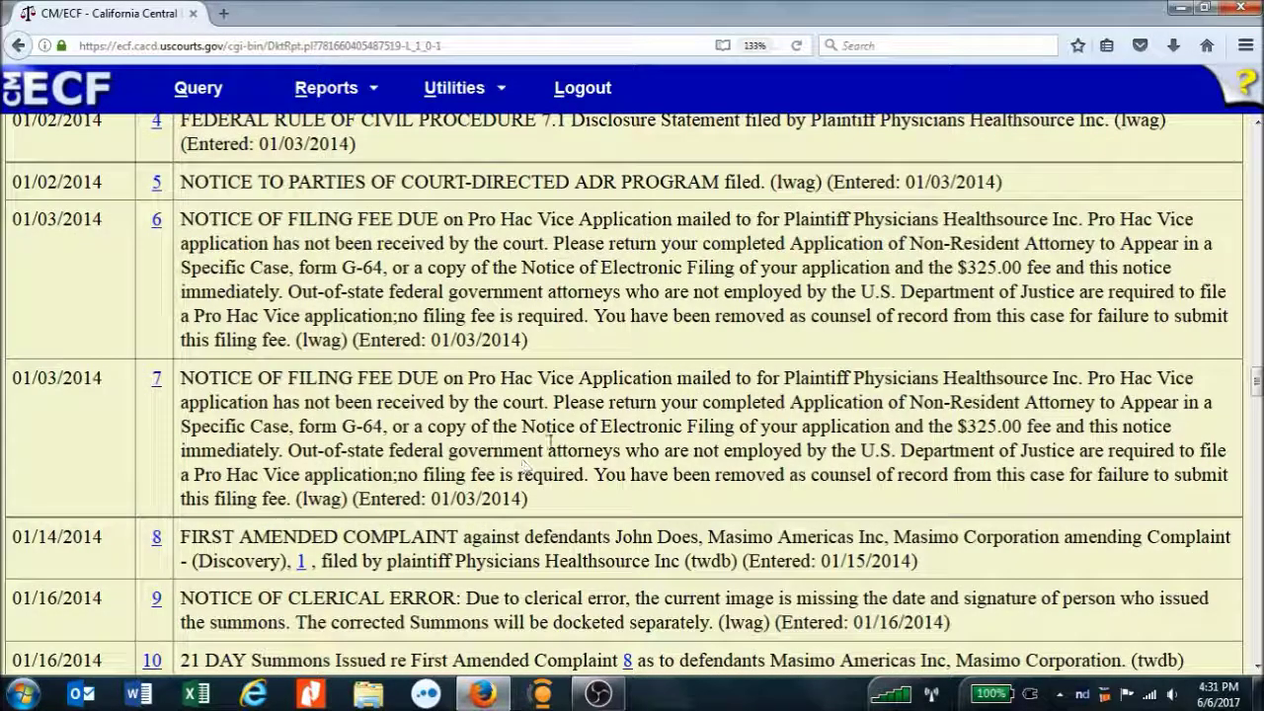
pyautogui.scroll(-6, 626, 381)
pyautogui.scroll(8, 626, 385)
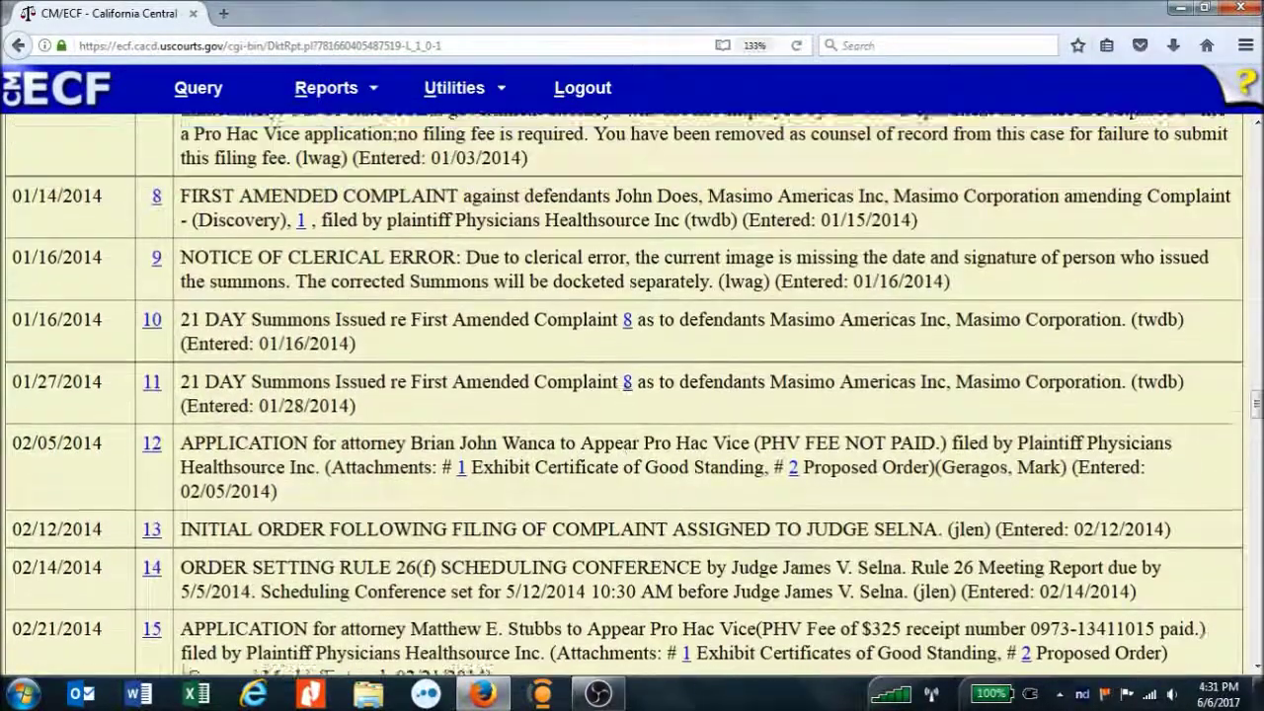
pyautogui.scroll(3, 626, 385)
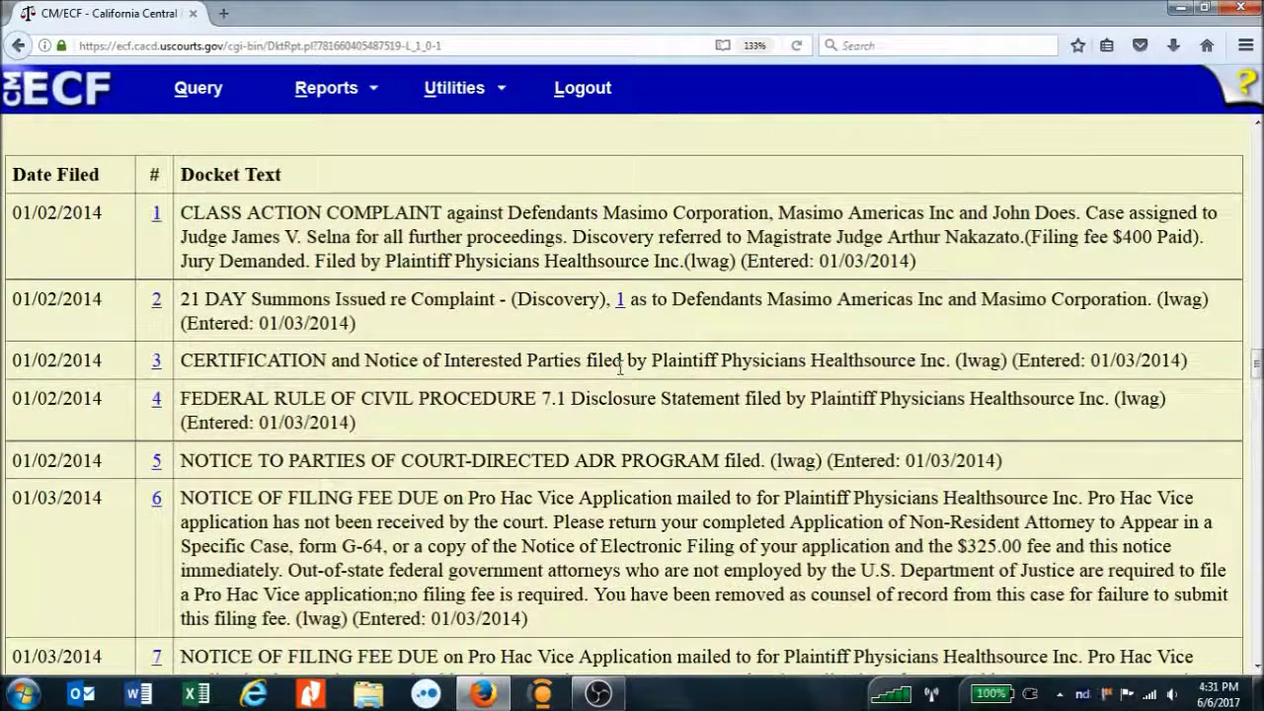
pyautogui.rightClick(160, 309)
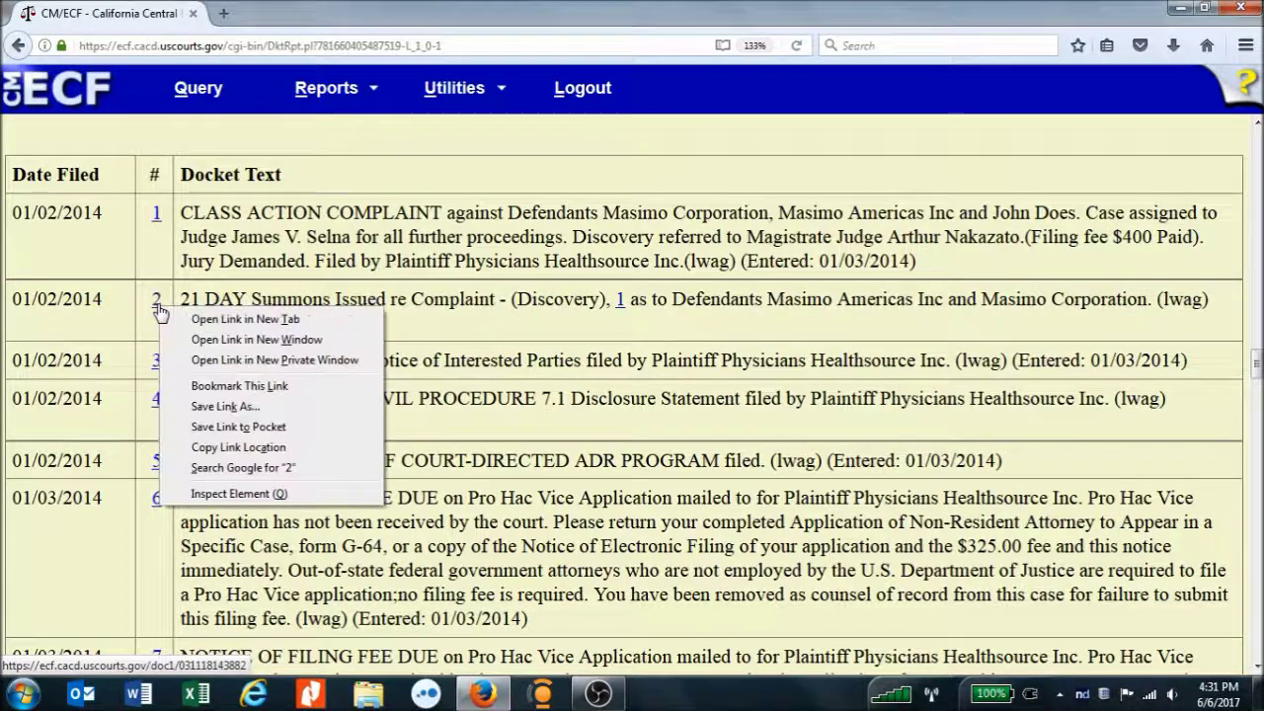
# Open Document 2 in a new tab and view the two-page summons PDF after the 0.20 receipt
pyautogui.click(221, 320)
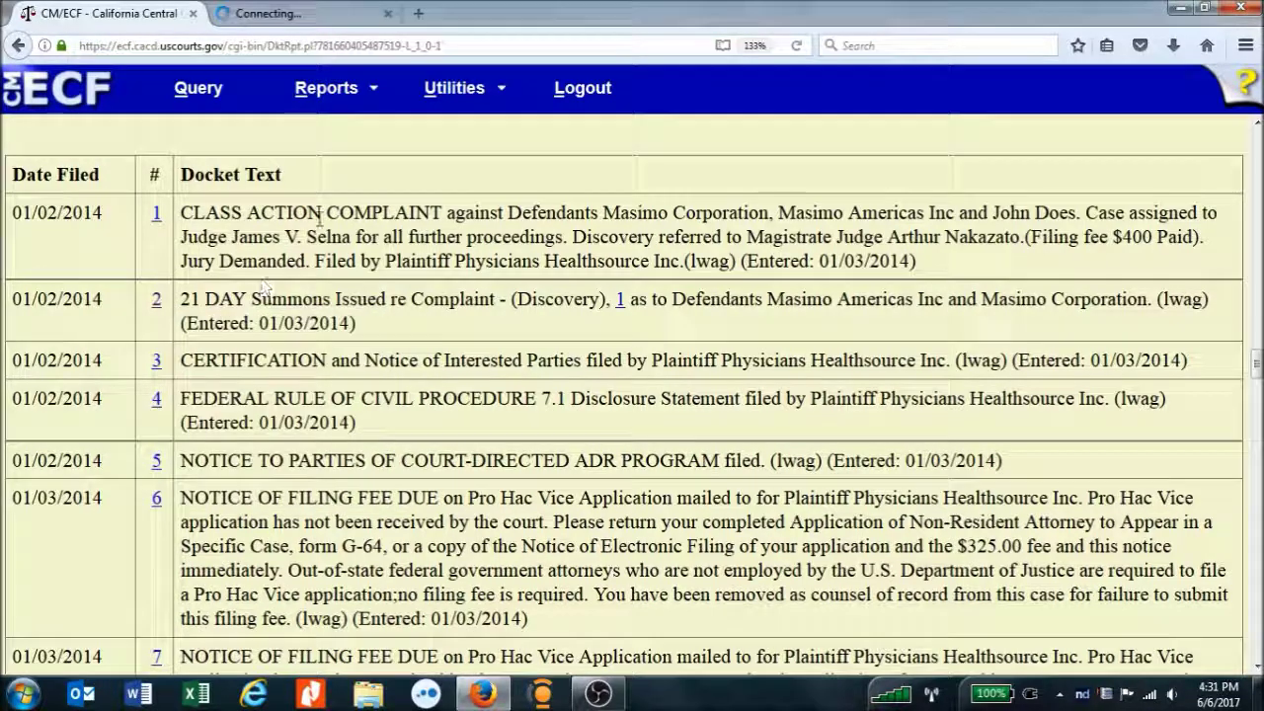
pyautogui.click(345, 14)
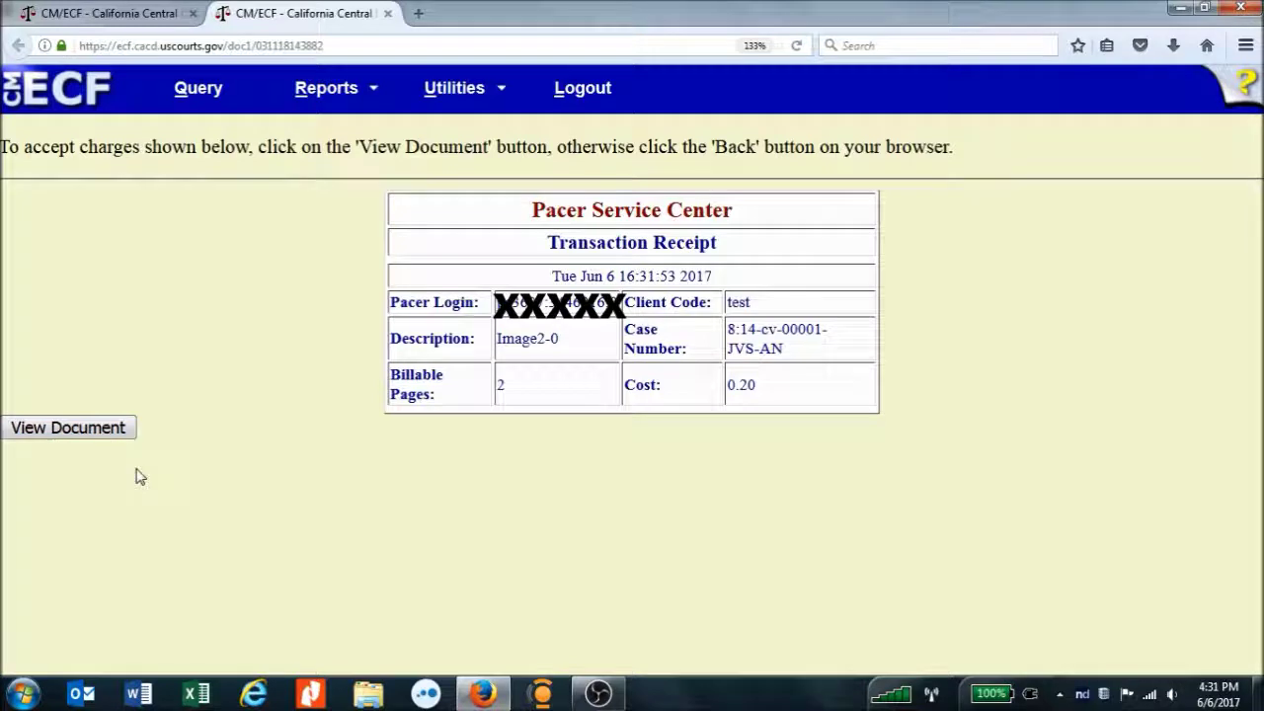
pyautogui.click(115, 431)
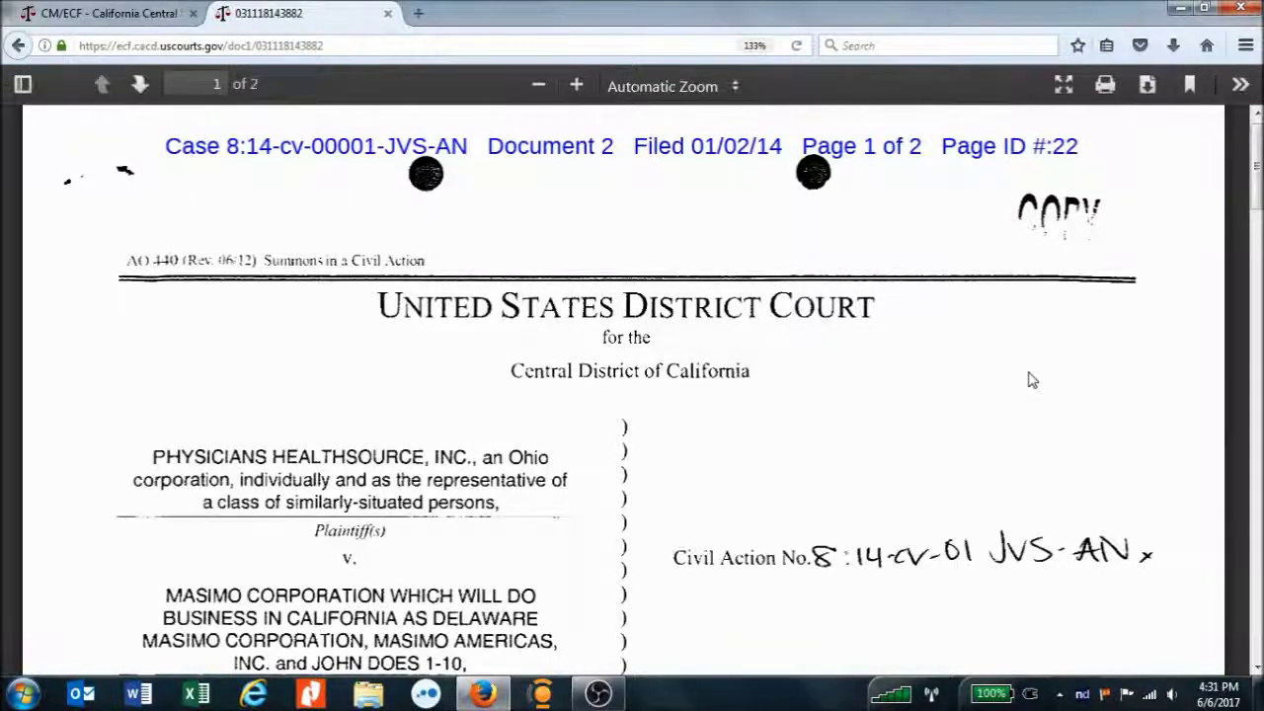
pyautogui.scroll(-3, 1031, 380)
pyautogui.scroll(-10, 1032, 380)
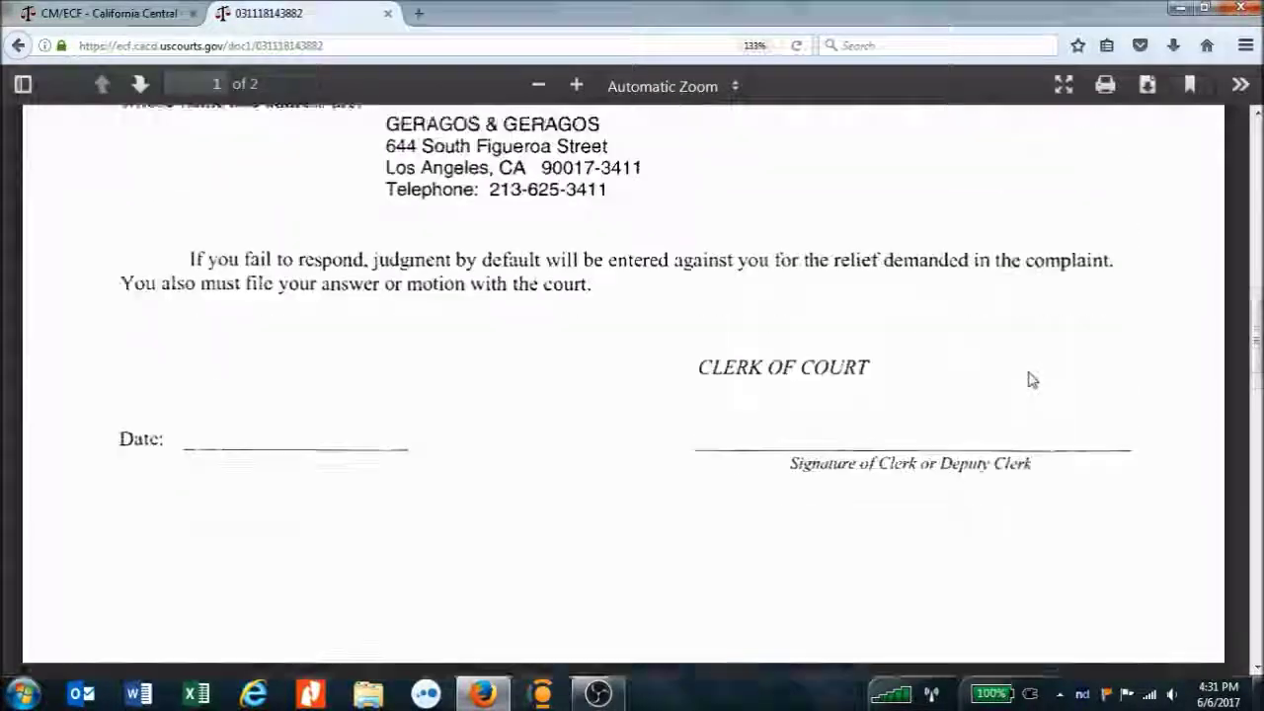
pyautogui.scroll(-3, 1032, 381)
pyautogui.scroll(-3, 1032, 380)
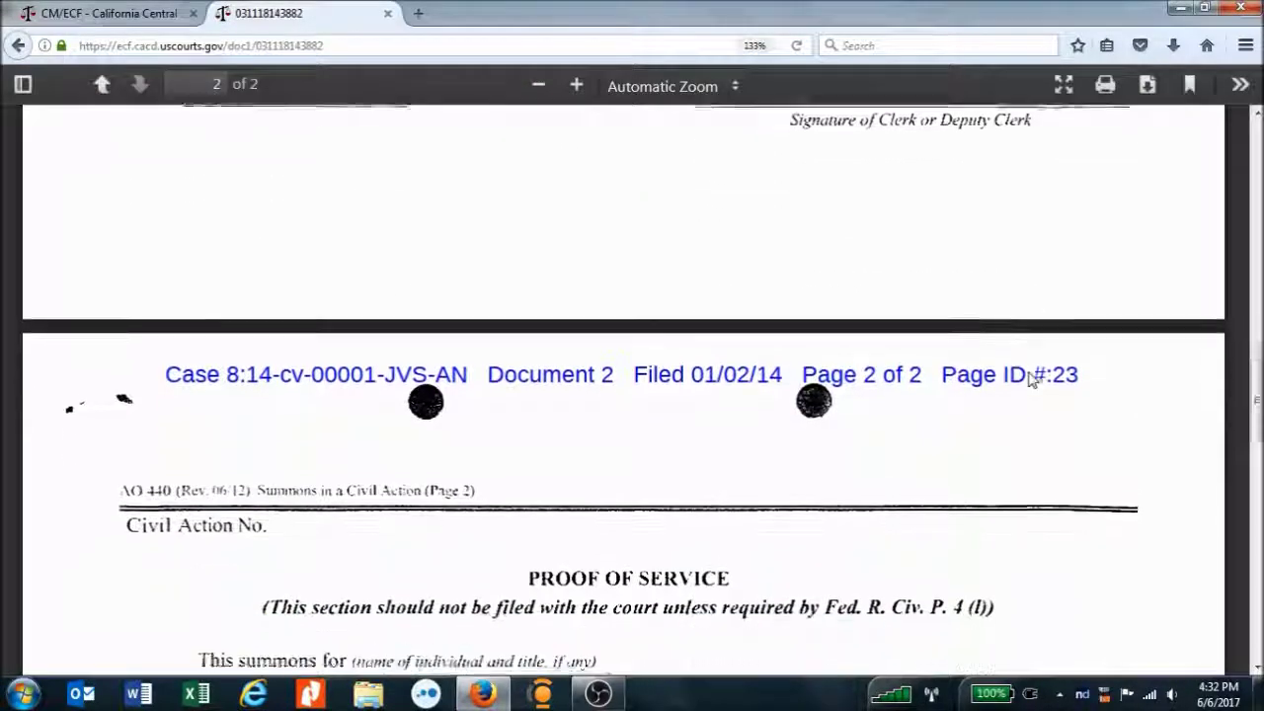
pyautogui.scroll(-3, 1032, 380)
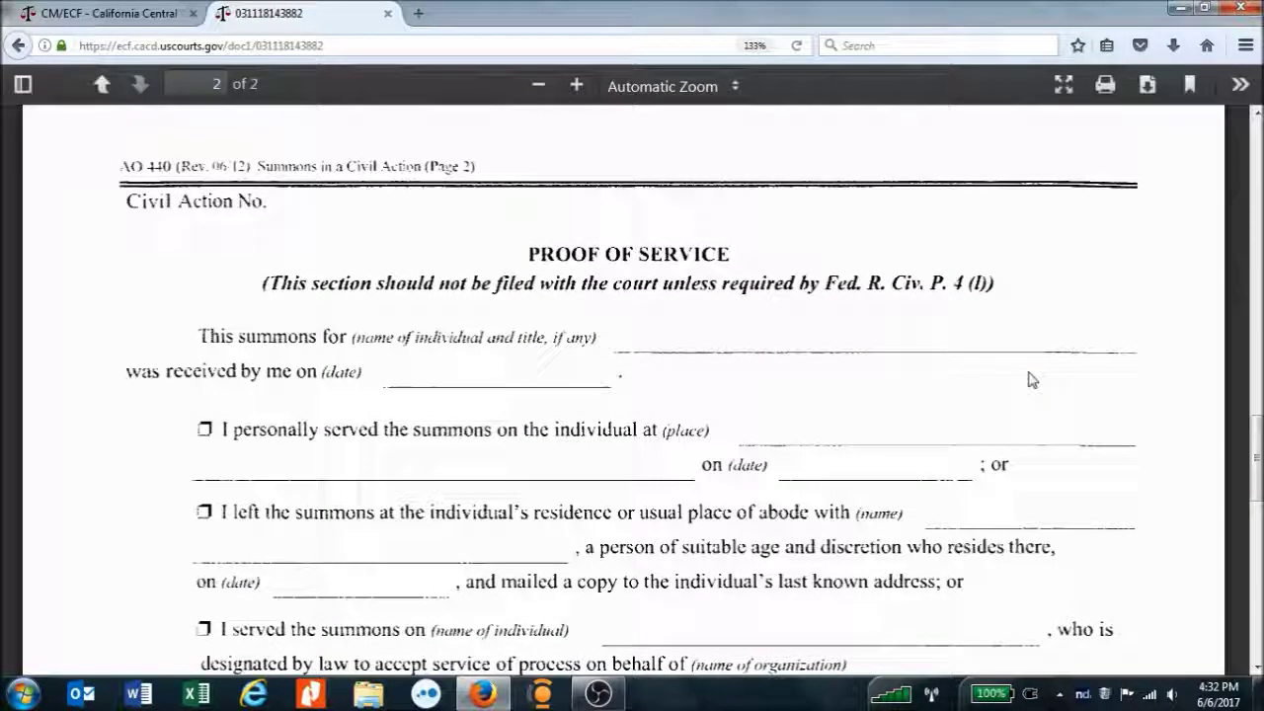